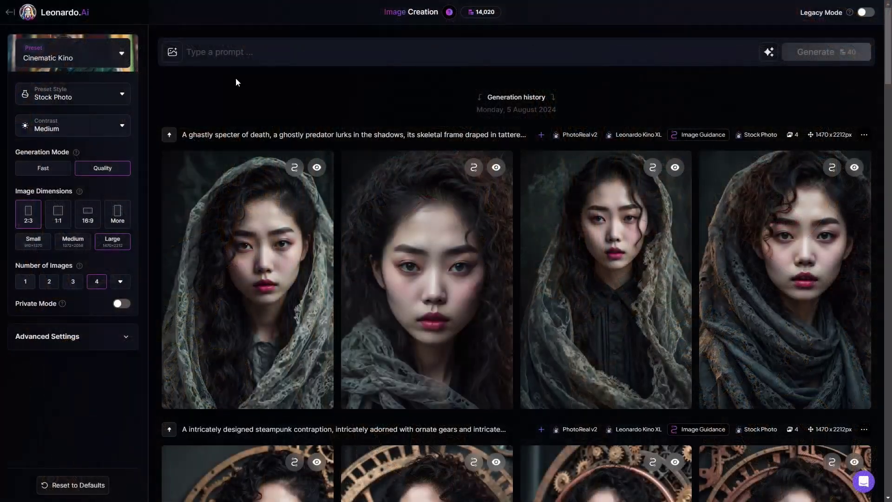
- Choose Character Reference as the image guidance type and browse Your Generations
{"action": "left_click", "coordinate": [173, 54]}
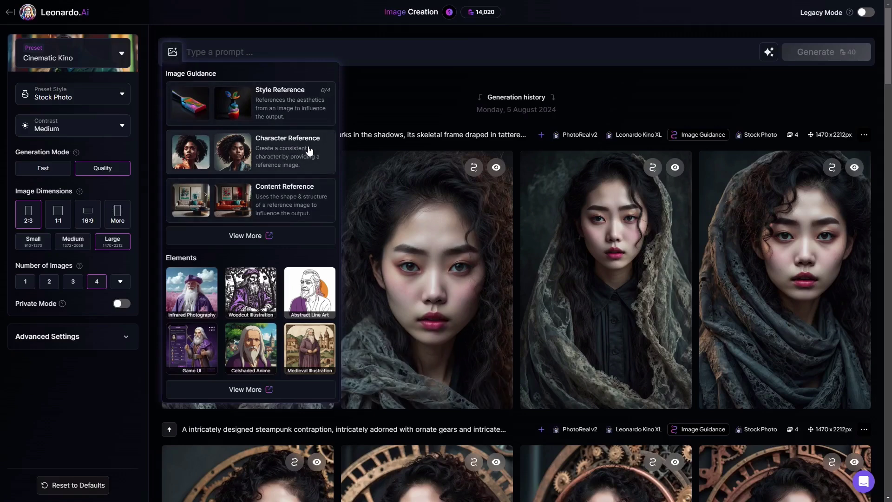
{"action": "left_click", "coordinate": [254, 155]}
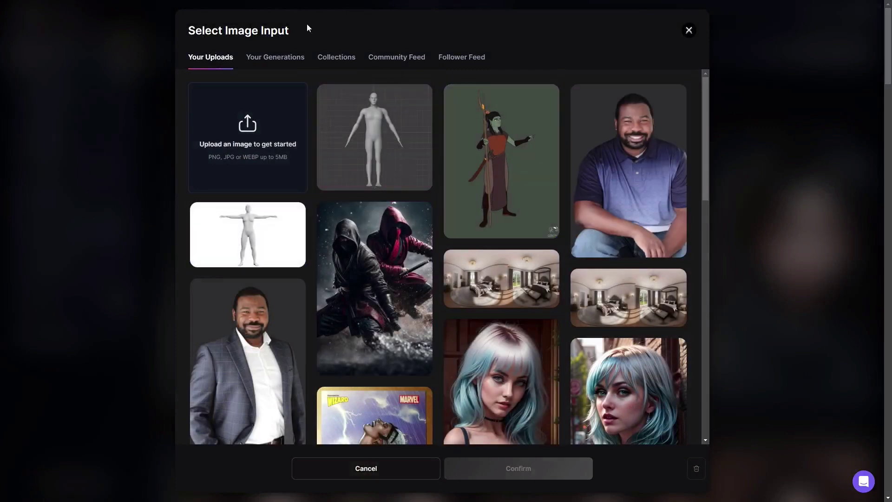
{"action": "left_click", "coordinate": [278, 61]}
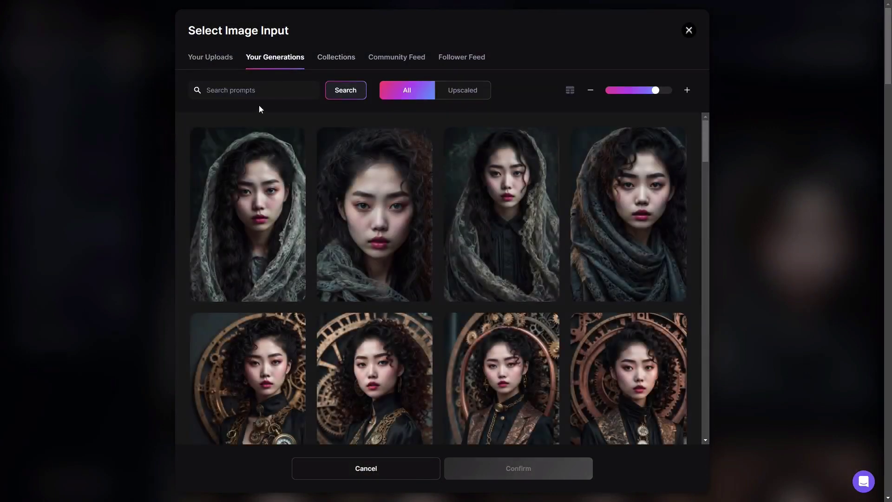
- Select the curly-haired woman in a green top from past generations and confirm it
{"action": "scroll", "coordinate": [419, 219], "scroll_direction": "down", "scroll_amount": 2}
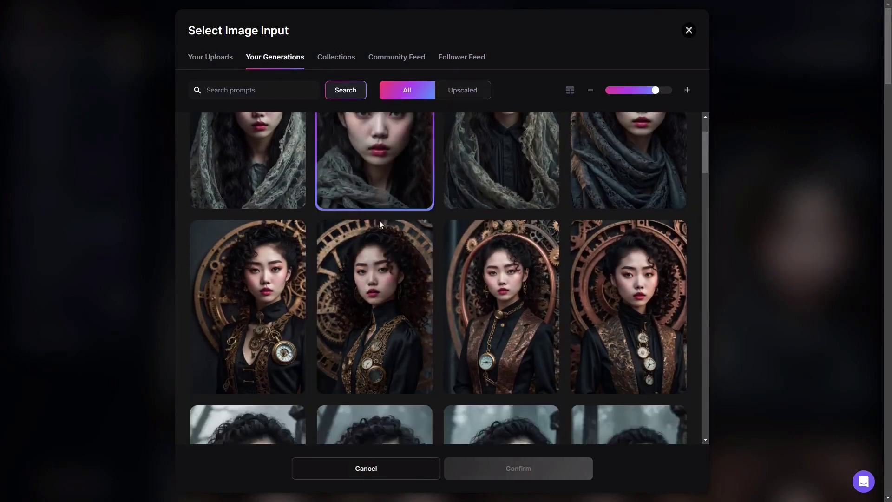
{"action": "scroll", "coordinate": [355, 265], "scroll_direction": "down", "scroll_amount": 7}
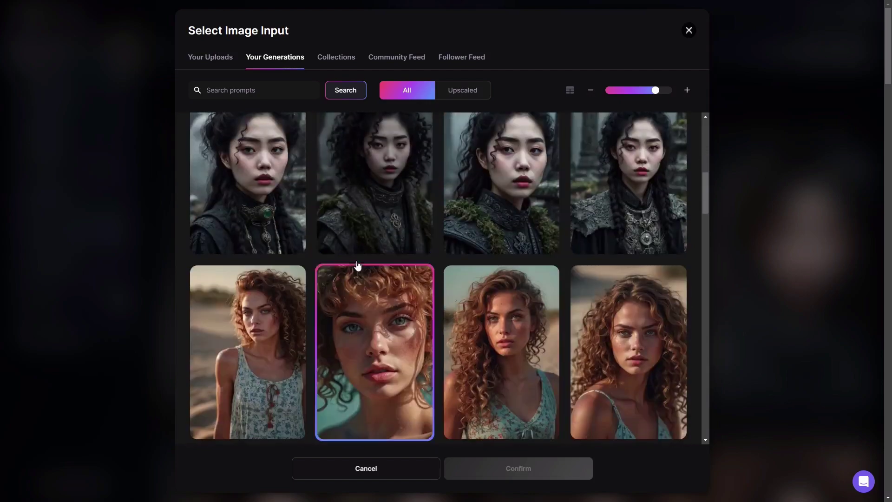
{"action": "scroll", "coordinate": [321, 251], "scroll_direction": "down", "scroll_amount": 10}
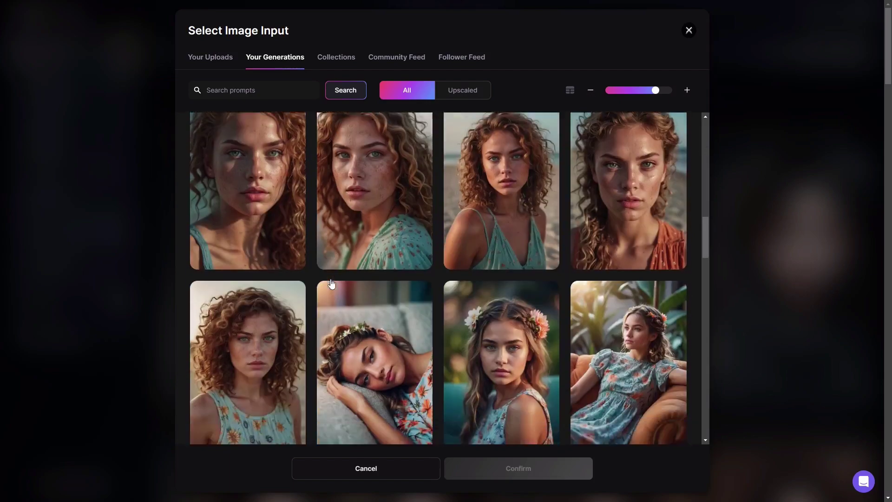
{"action": "scroll", "coordinate": [332, 283], "scroll_direction": "down", "scroll_amount": 15}
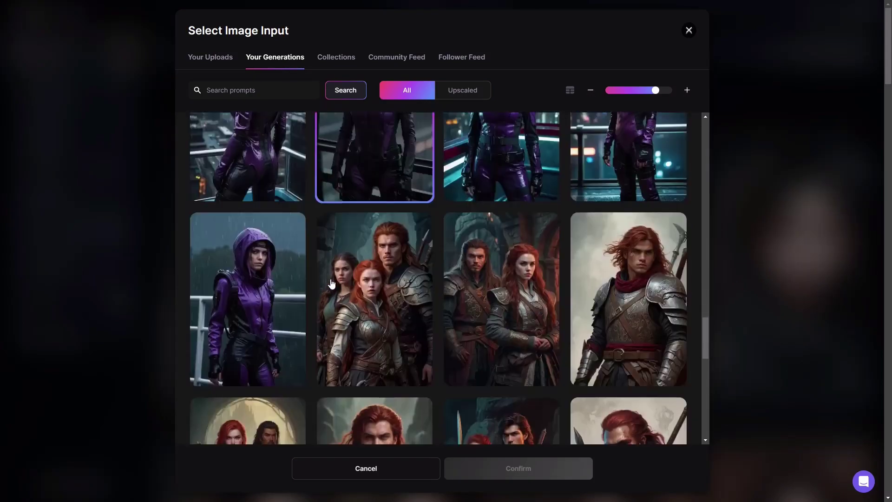
{"action": "scroll", "coordinate": [332, 283], "scroll_direction": "down", "scroll_amount": 10}
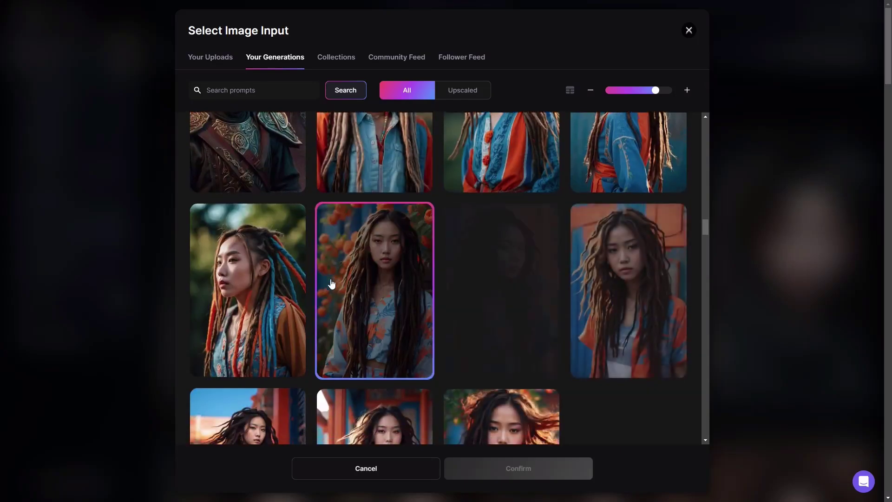
{"action": "scroll", "coordinate": [332, 284], "scroll_direction": "down", "scroll_amount": 15}
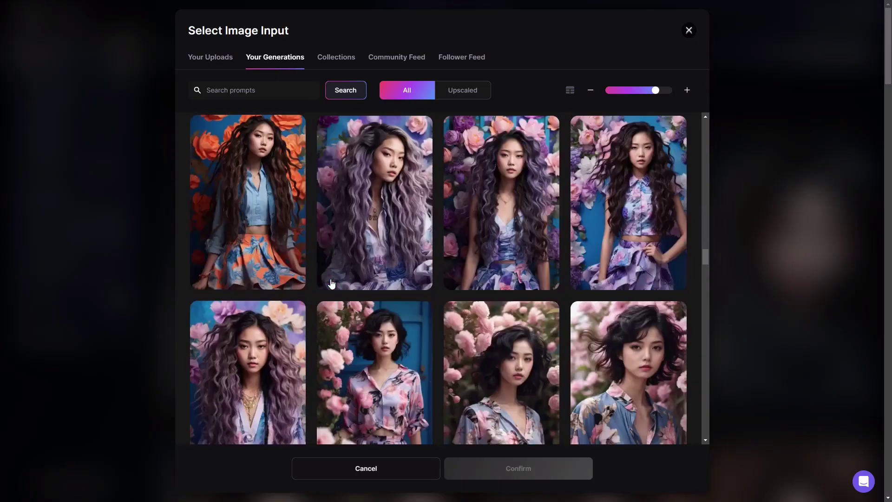
{"action": "scroll", "coordinate": [332, 283], "scroll_direction": "down", "scroll_amount": 10}
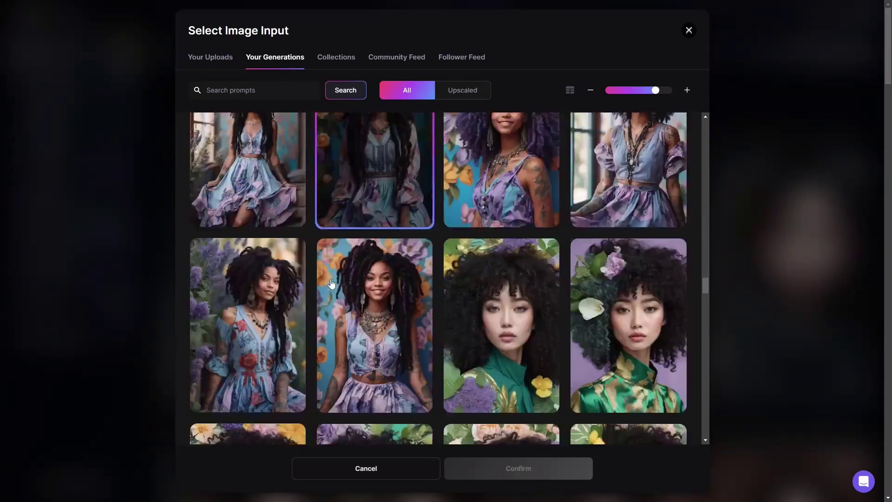
{"action": "scroll", "coordinate": [332, 283], "scroll_direction": "down", "scroll_amount": 8}
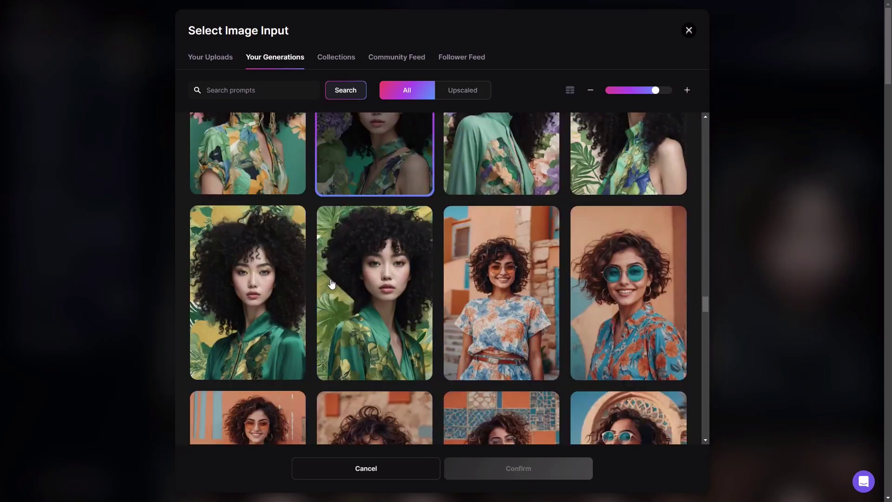
{"action": "scroll", "coordinate": [332, 284], "scroll_direction": "up", "scroll_amount": 3}
{"action": "scroll", "coordinate": [332, 284], "scroll_direction": "down", "scroll_amount": 7}
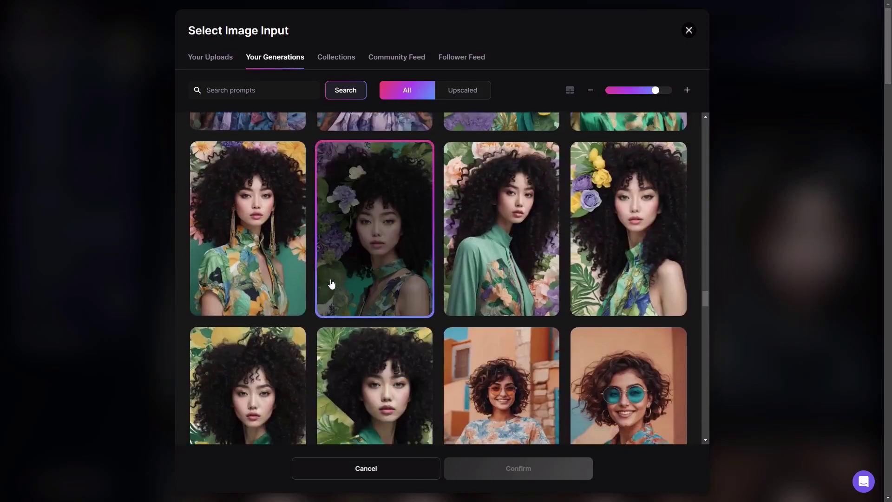
{"action": "scroll", "coordinate": [332, 284], "scroll_direction": "down", "scroll_amount": 12}
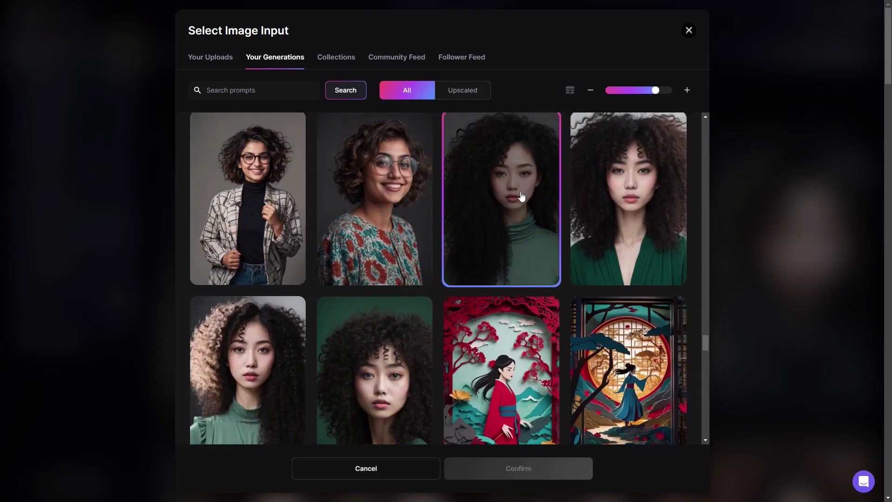
{"action": "left_click", "coordinate": [242, 365]}
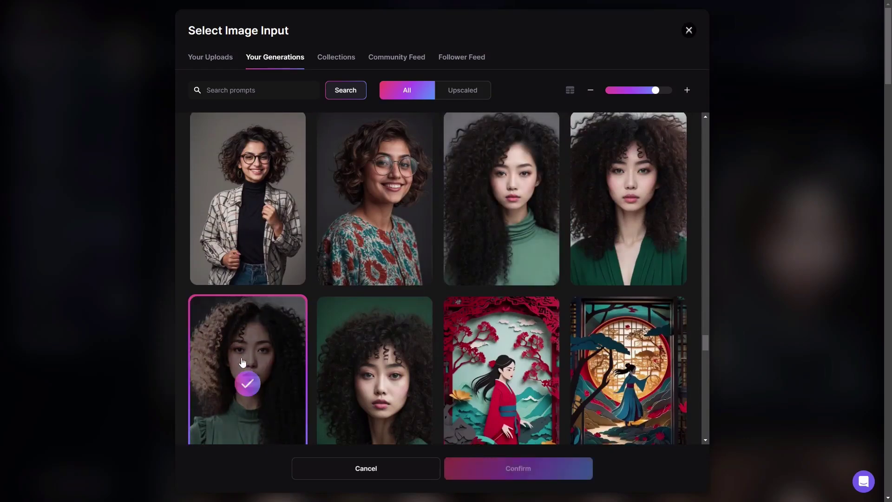
{"action": "scroll", "coordinate": [254, 358], "scroll_direction": "down", "scroll_amount": 1}
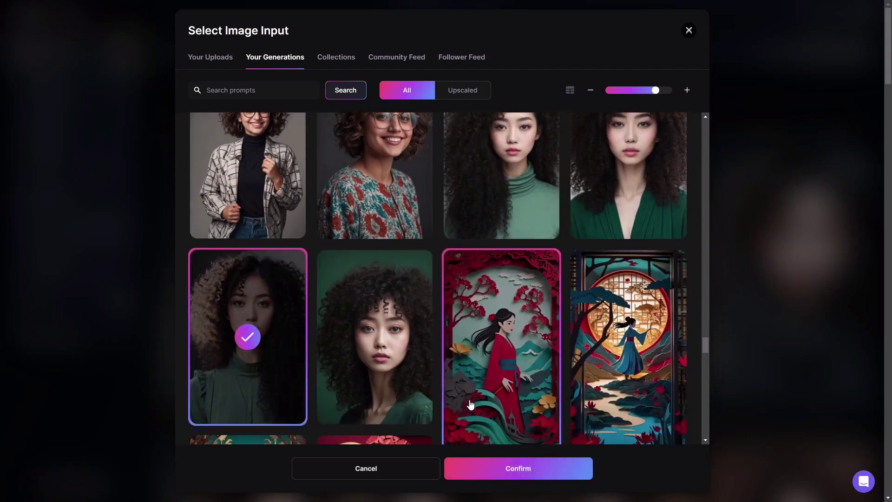
{"action": "left_click", "coordinate": [515, 469]}
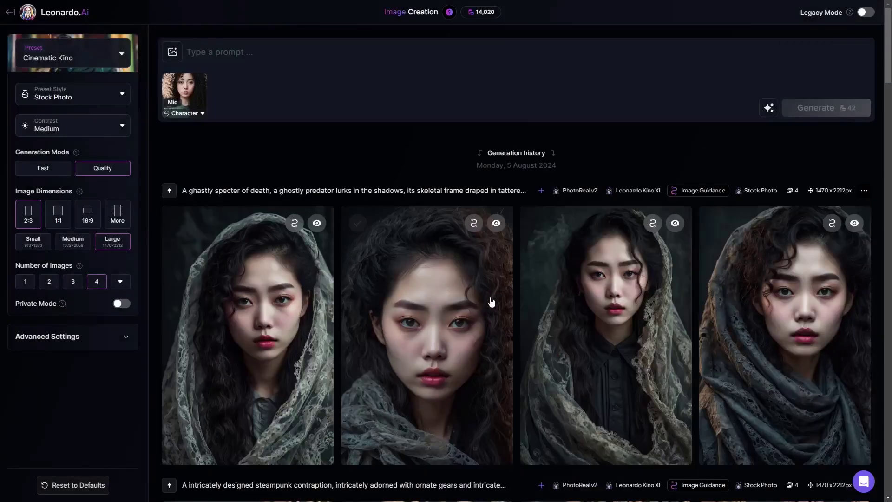
- Change the Character reference strength from Mid to High
{"action": "mouse_move", "coordinate": [181, 91]}
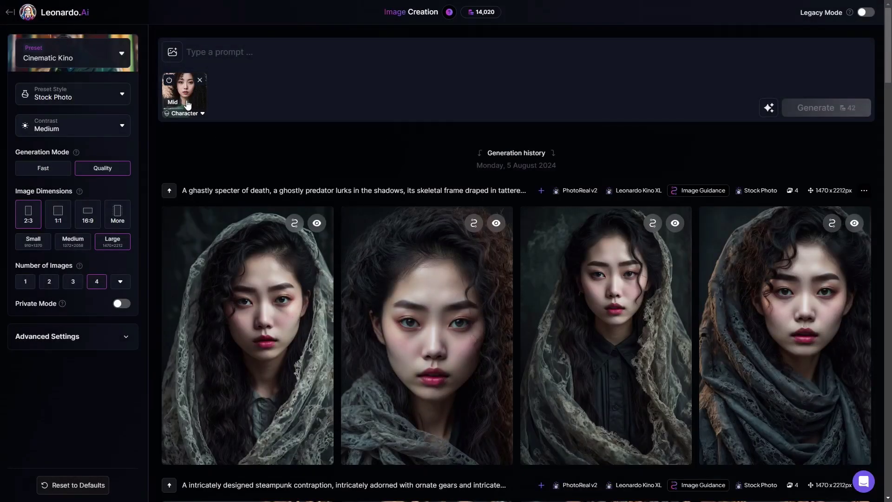
{"action": "left_click", "coordinate": [188, 104]}
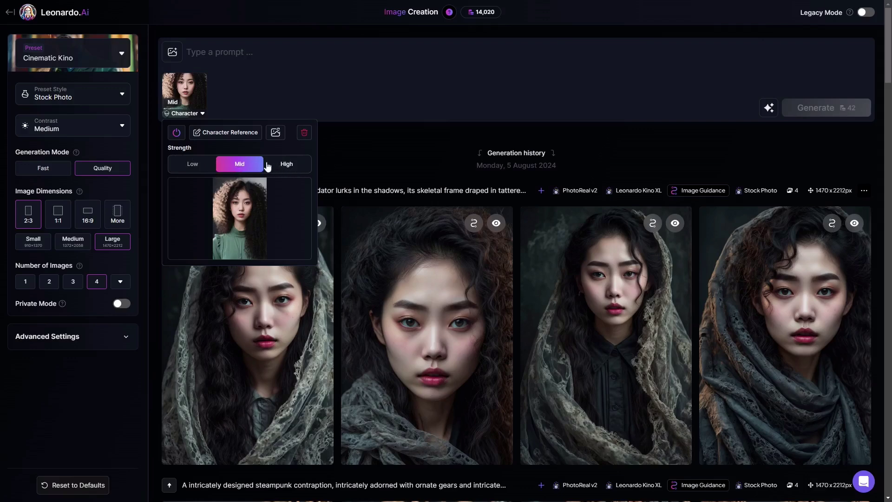
{"action": "left_click", "coordinate": [284, 167]}
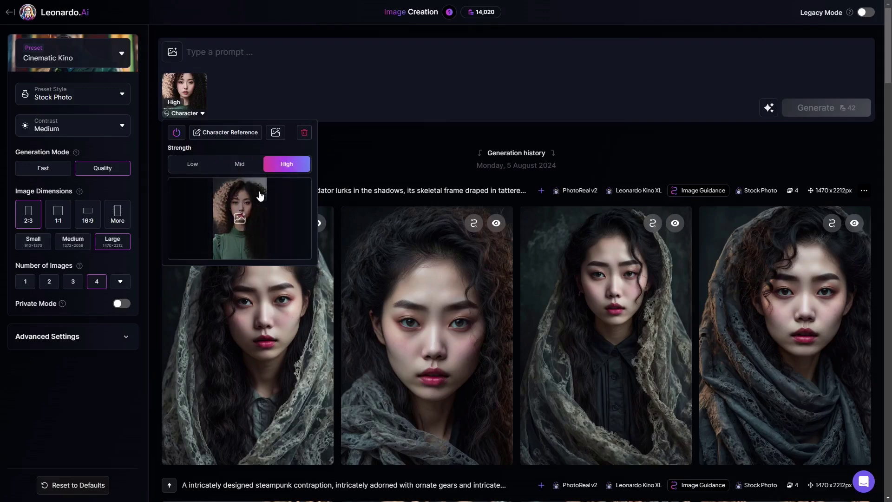
{"action": "left_click", "coordinate": [344, 146]}
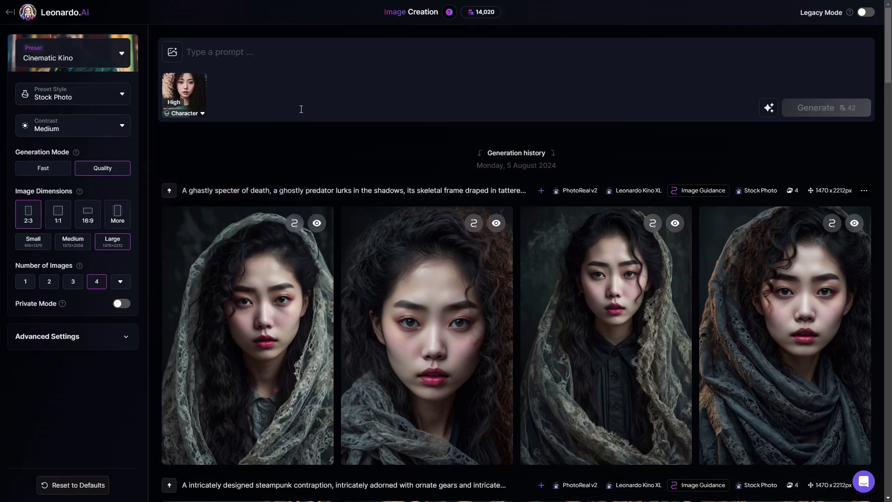
{"action": "left_click", "coordinate": [429, 57]}
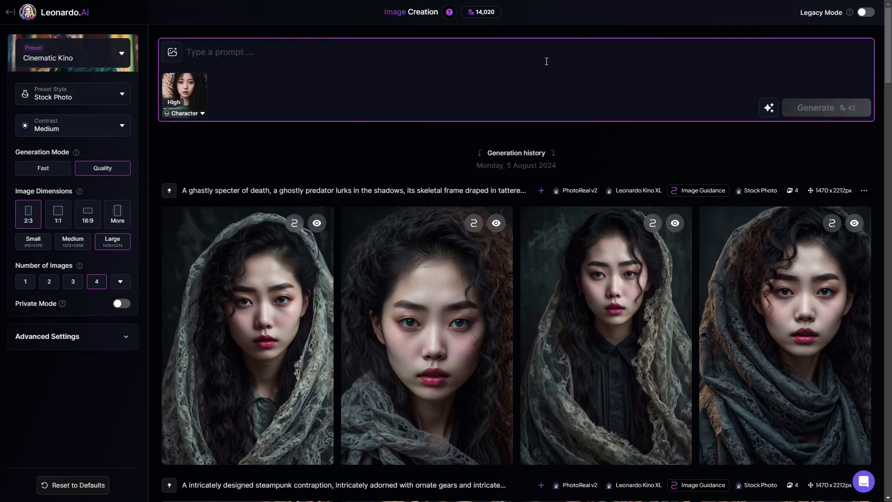
- Generate four images from a new AI-written random prompt: a surreal neon fairy dreamscape
{"action": "left_click", "coordinate": [768, 111]}
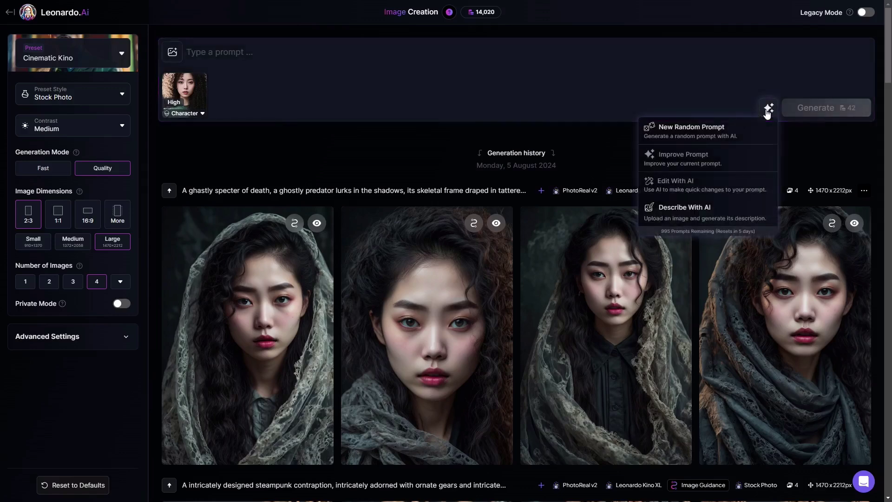
{"action": "left_click", "coordinate": [693, 131]}
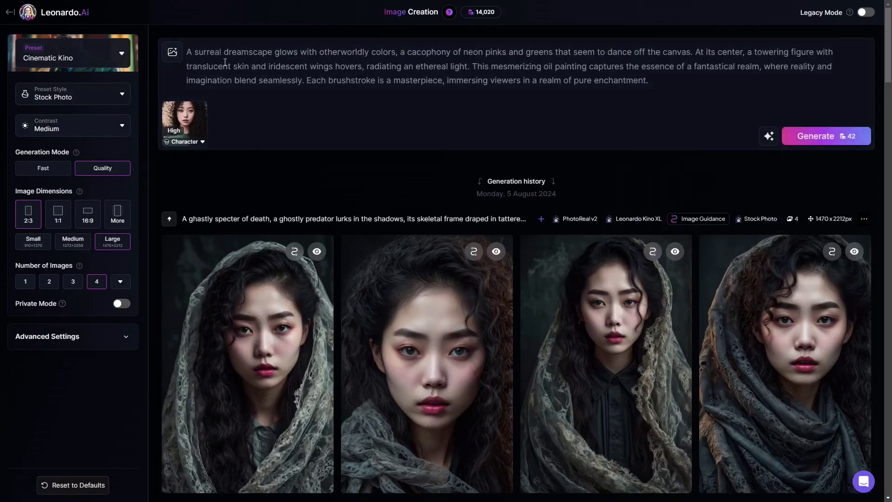
{"action": "left_click", "coordinate": [807, 135]}
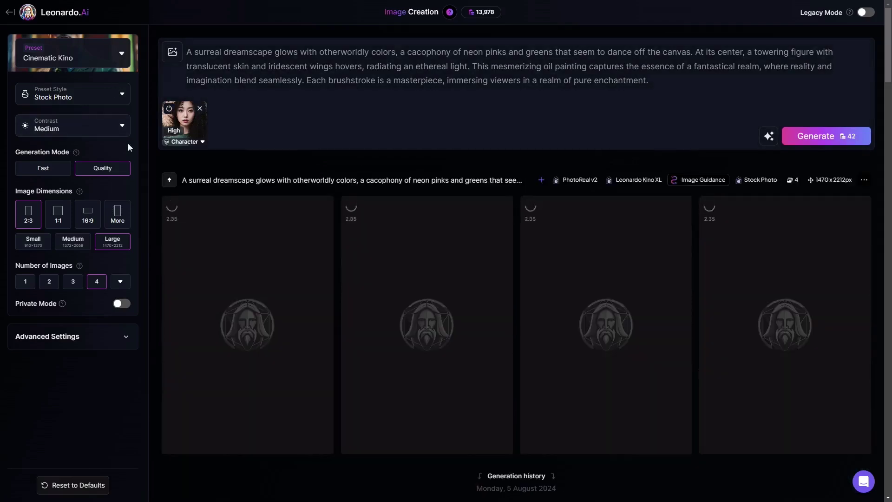
{"action": "left_click", "coordinate": [192, 128]}
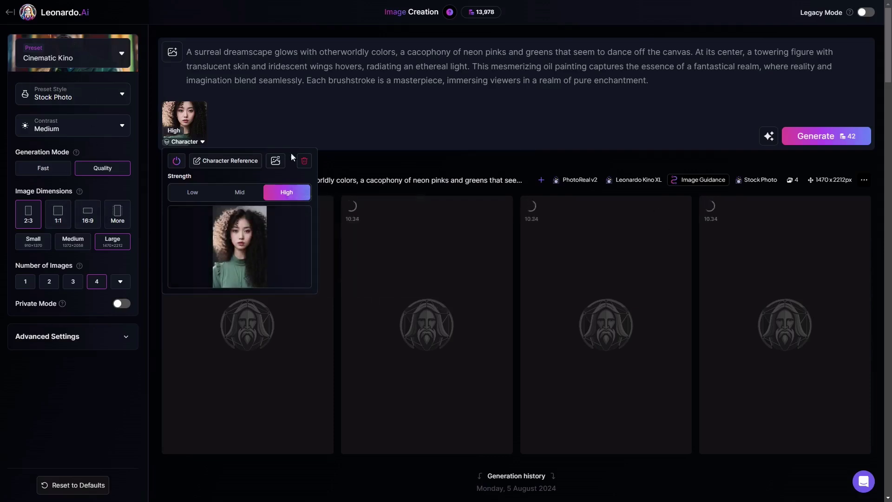
- Verify the Character strength is High and let the four fairy-wing portraits finish
{"action": "left_click", "coordinate": [435, 167]}
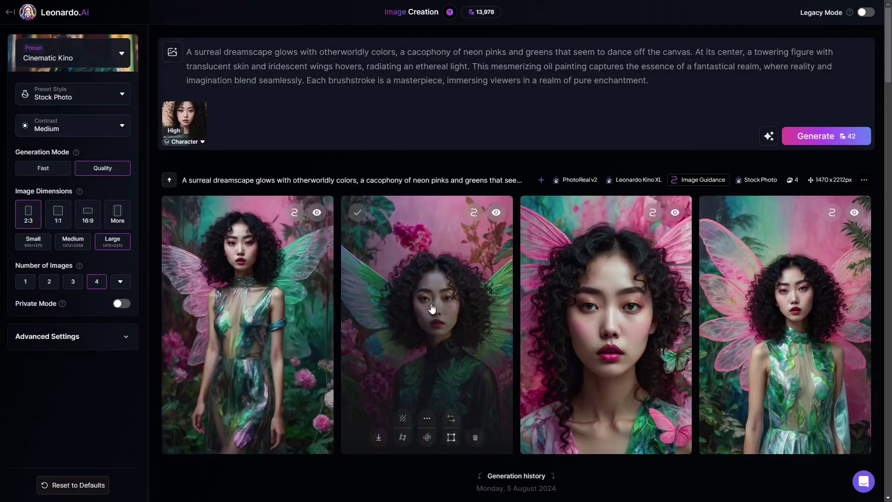
{"action": "scroll", "coordinate": [370, 322], "scroll_direction": "down", "scroll_amount": 3}
{"action": "scroll", "coordinate": [293, 293], "scroll_direction": "up", "scroll_amount": 3}
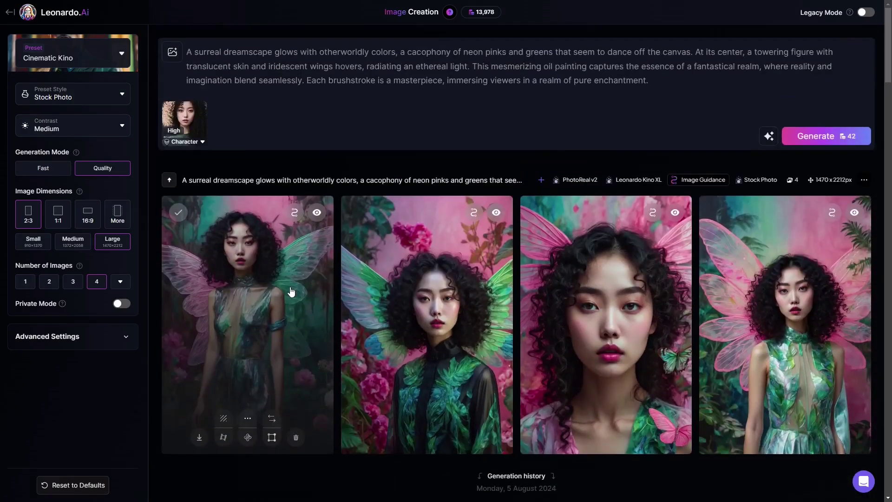
{"action": "left_click_drag", "start_coordinate": [468, 56], "coordinate": [728, 72]}
{"action": "key", "text": "ctrl+a"}
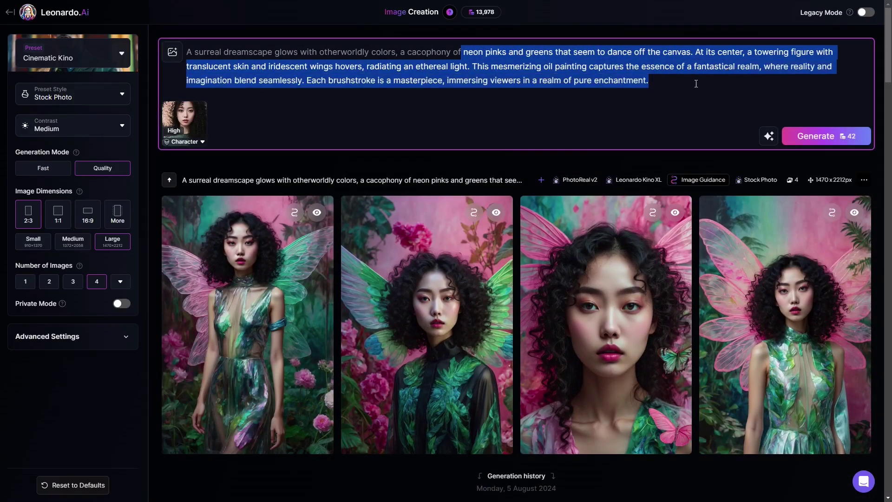
{"action": "key", "text": "Right"}
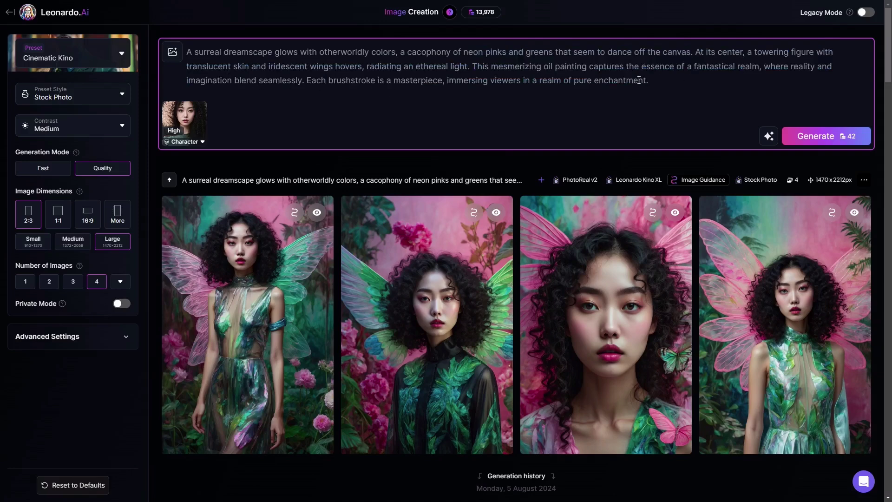
{"action": "left_click_drag", "start_coordinate": [760, 53], "coordinate": [266, 67]}
{"action": "key", "text": "Right"}
- Generate four more images from a fresh AI-written random prompt
{"action": "mouse_move", "coordinate": [197, 123]}
{"action": "left_click", "coordinate": [769, 136]}
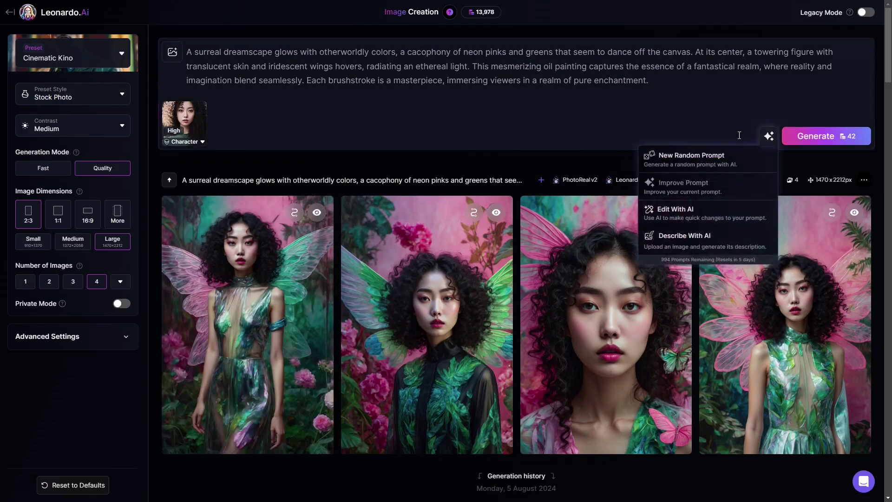
{"action": "left_click", "coordinate": [707, 160]}
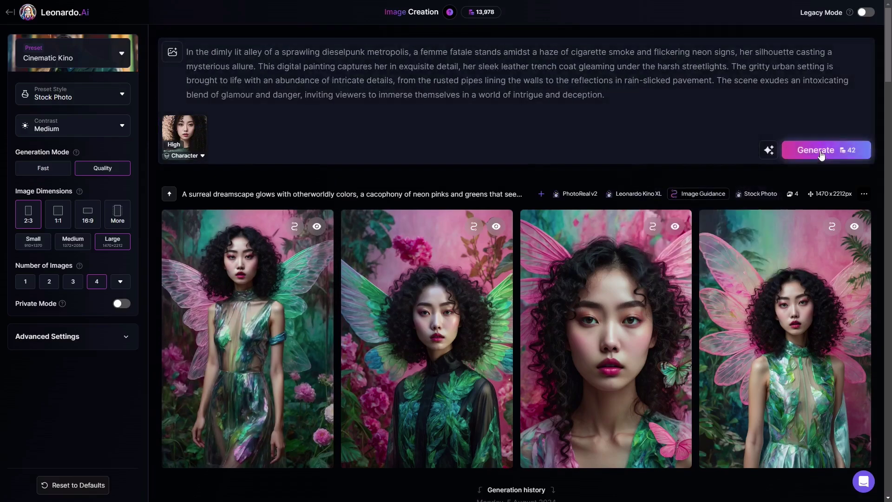
{"action": "left_click", "coordinate": [821, 155]}
- Review each fairy image enlarged, including the butterfly and green-dress fairies, then close the viewer
{"action": "scroll", "coordinate": [383, 212], "scroll_direction": "down", "scroll_amount": 3}
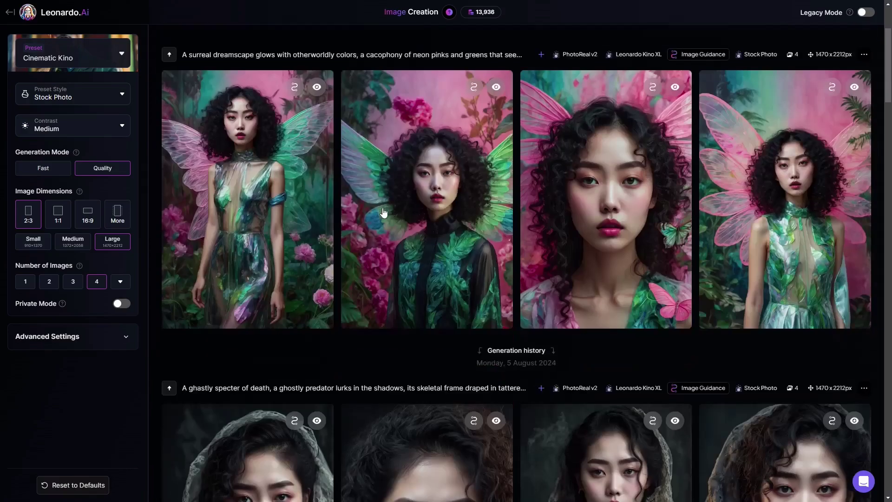
{"action": "scroll", "coordinate": [384, 212], "scroll_direction": "up", "scroll_amount": 1}
{"action": "scroll", "coordinate": [316, 306], "scroll_direction": "down", "scroll_amount": 5}
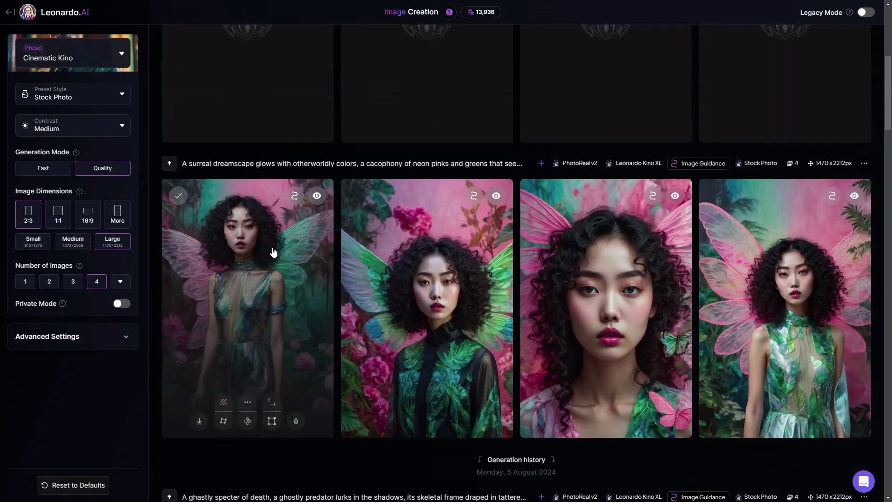
{"action": "left_click", "coordinate": [271, 250]}
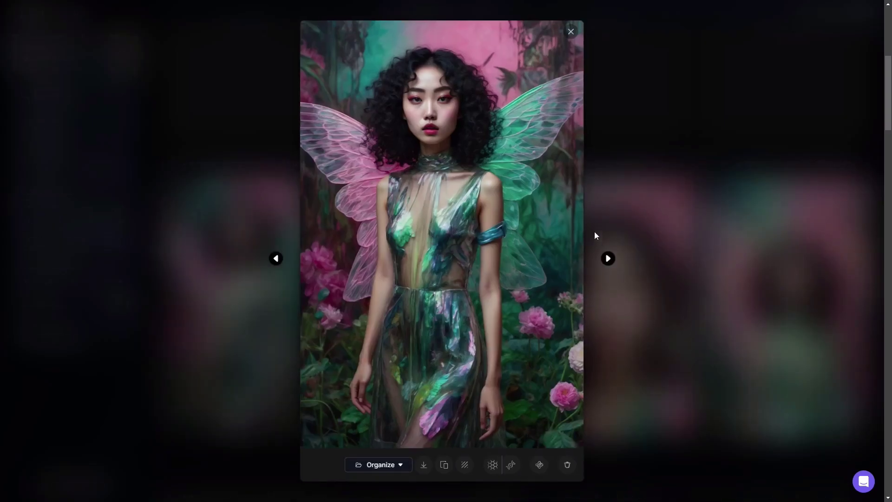
{"action": "left_click", "coordinate": [609, 259]}
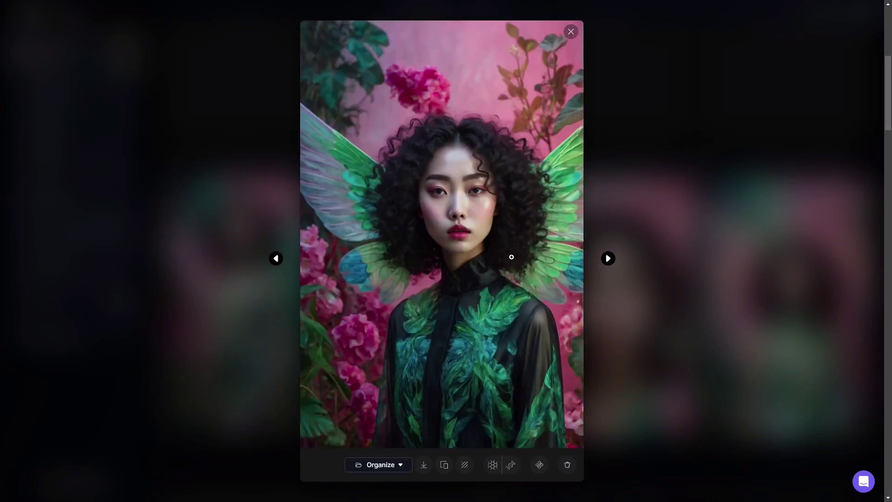
{"action": "left_click", "coordinate": [278, 258]}
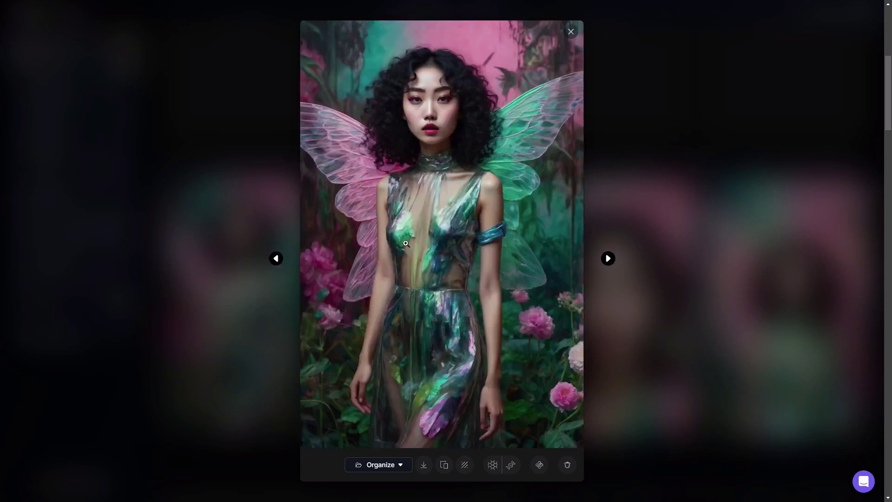
{"action": "left_click", "coordinate": [608, 258]}
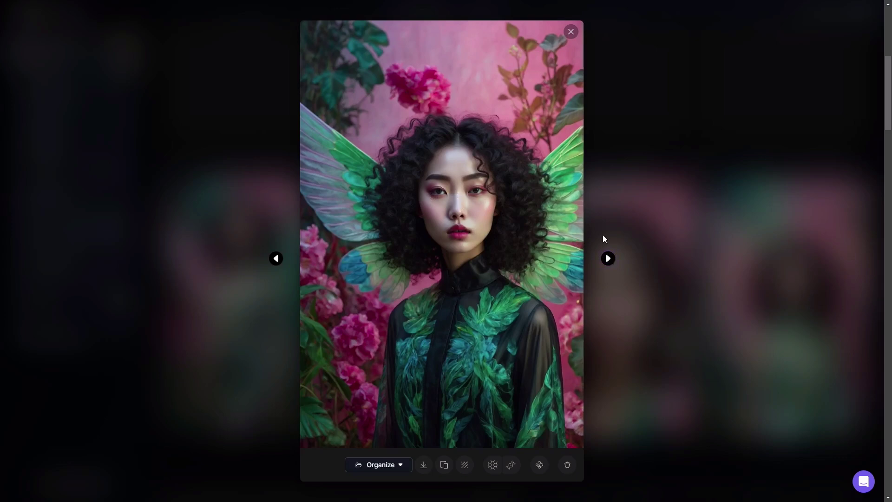
{"action": "left_click", "coordinate": [609, 259]}
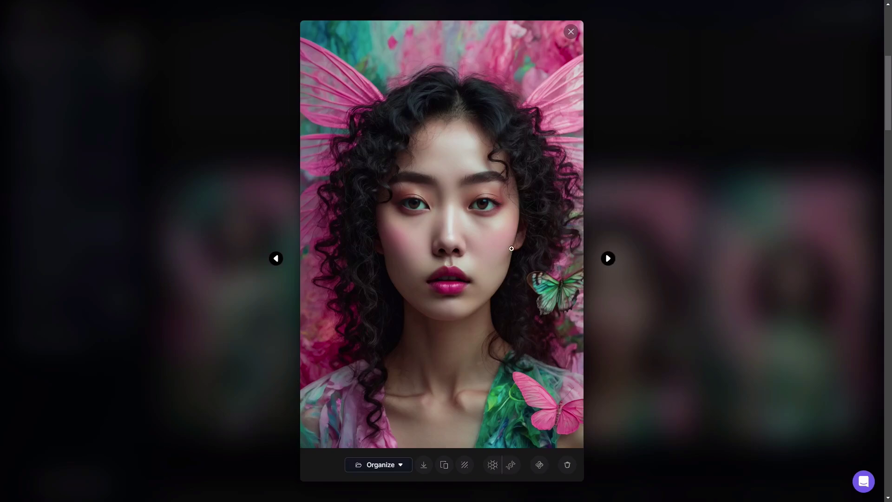
{"action": "left_click", "coordinate": [609, 260]}
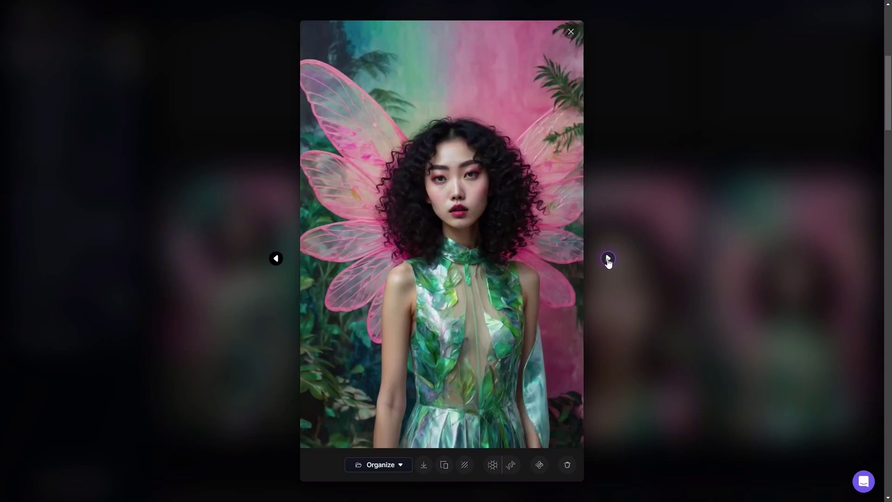
{"action": "left_click", "coordinate": [609, 260]}
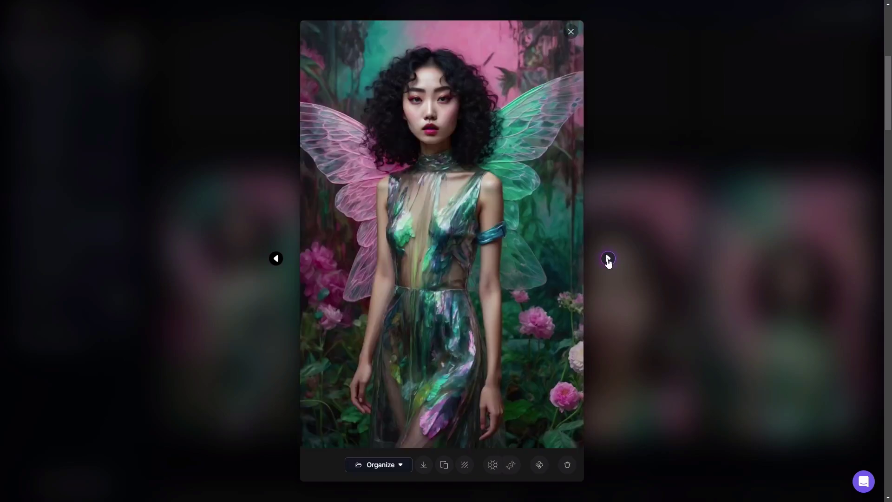
{"action": "left_click", "coordinate": [278, 260]}
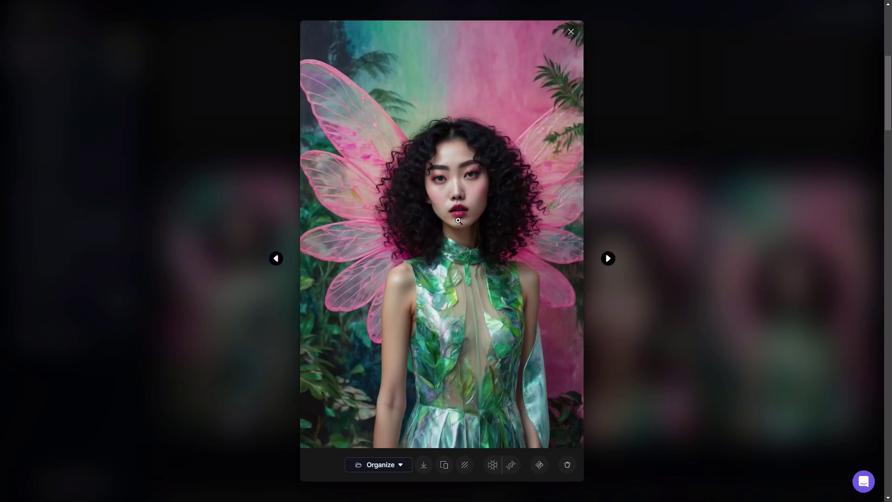
{"action": "left_click", "coordinate": [571, 31]}
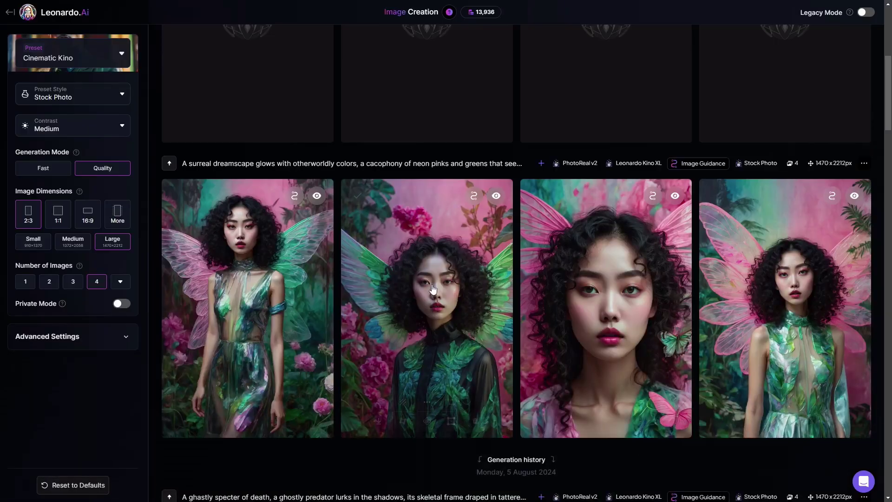
- Scroll back to the dieselpunk alley row while its four portraits load
{"action": "scroll", "coordinate": [395, 298], "scroll_direction": "up", "scroll_amount": 6}
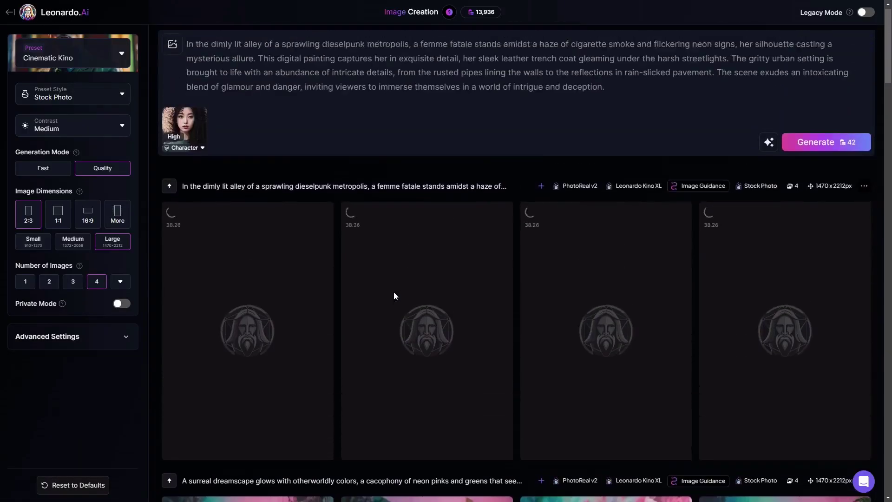
{"action": "scroll", "coordinate": [395, 288], "scroll_direction": "down", "scroll_amount": 2}
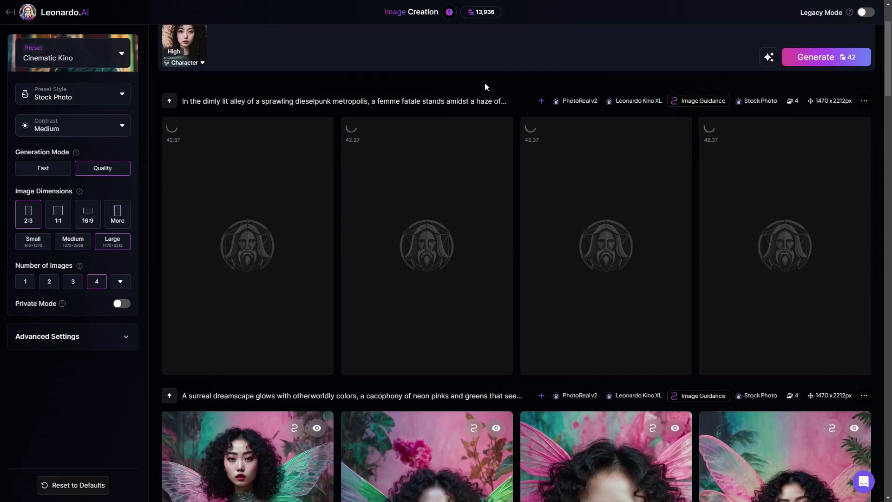
{"action": "scroll", "coordinate": [651, 152], "scroll_direction": "up", "scroll_amount": 2}
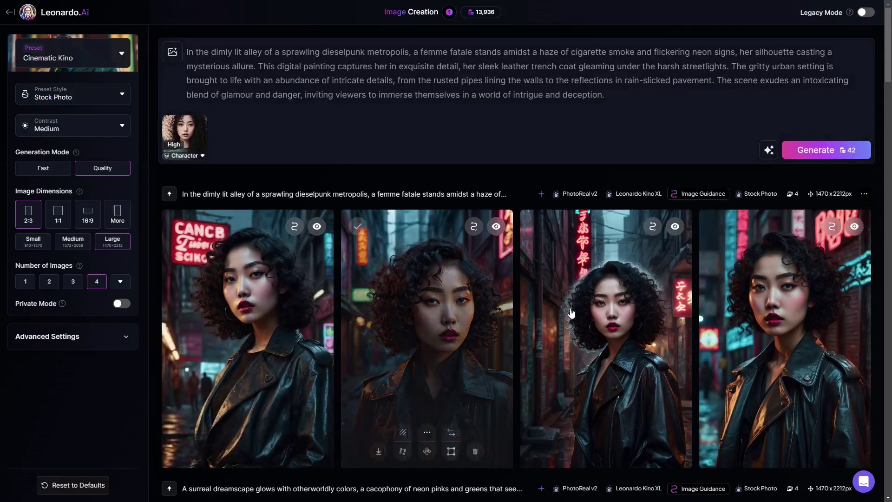
- Generate four hooded-figure images from another random prompt, then open the first dieselpunk portrait
{"action": "left_click", "coordinate": [764, 157]}
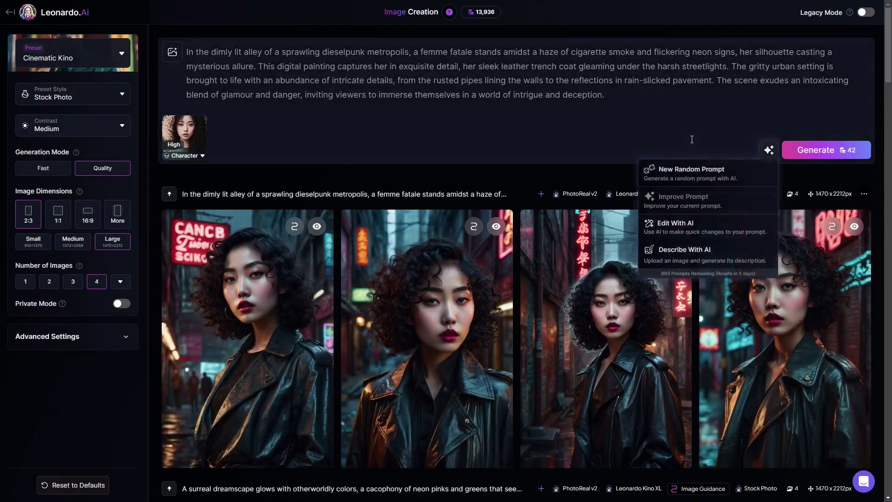
{"action": "left_click", "coordinate": [662, 176]}
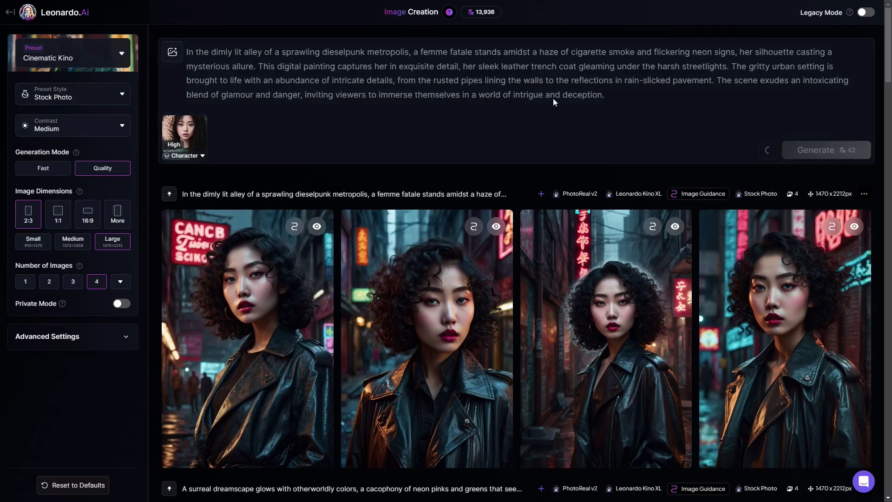
{"action": "left_click", "coordinate": [811, 147]}
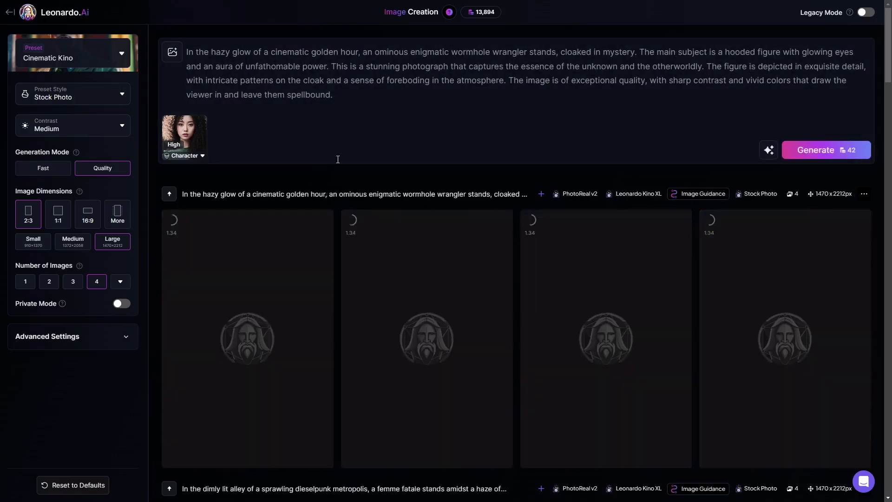
{"action": "scroll", "coordinate": [337, 161], "scroll_direction": "down", "scroll_amount": 9}
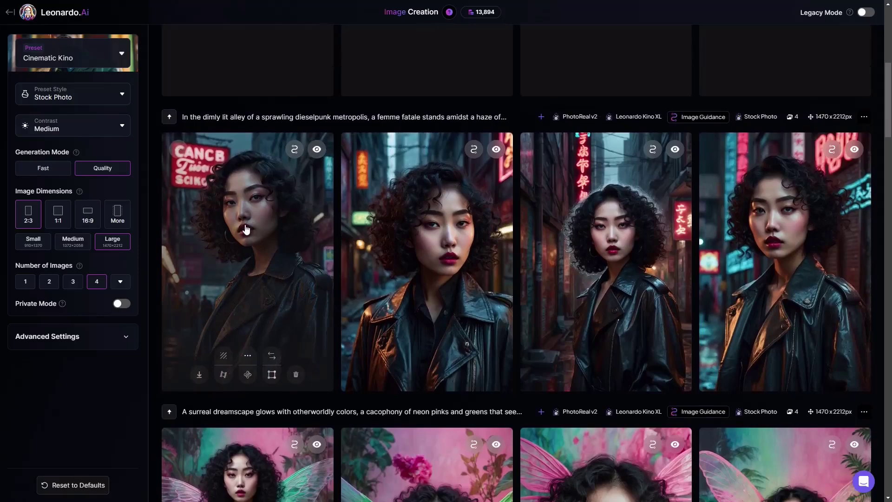
{"action": "left_click", "coordinate": [246, 227]}
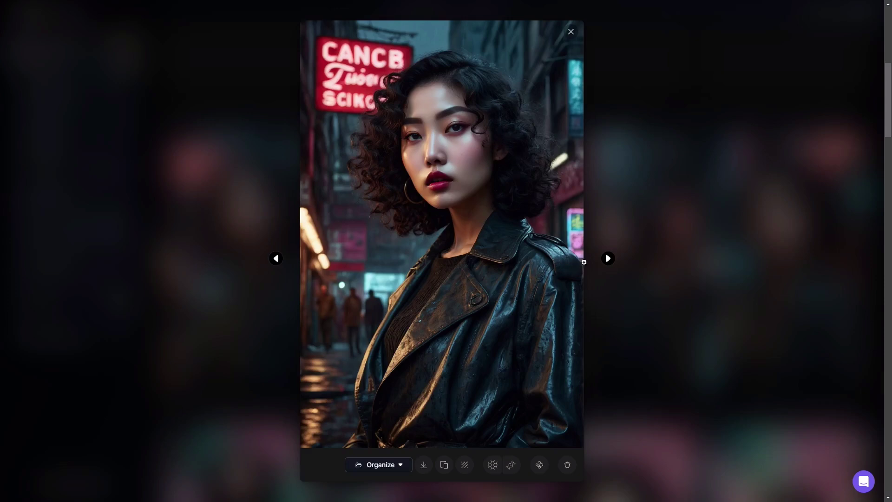
{"action": "left_click", "coordinate": [609, 259]}
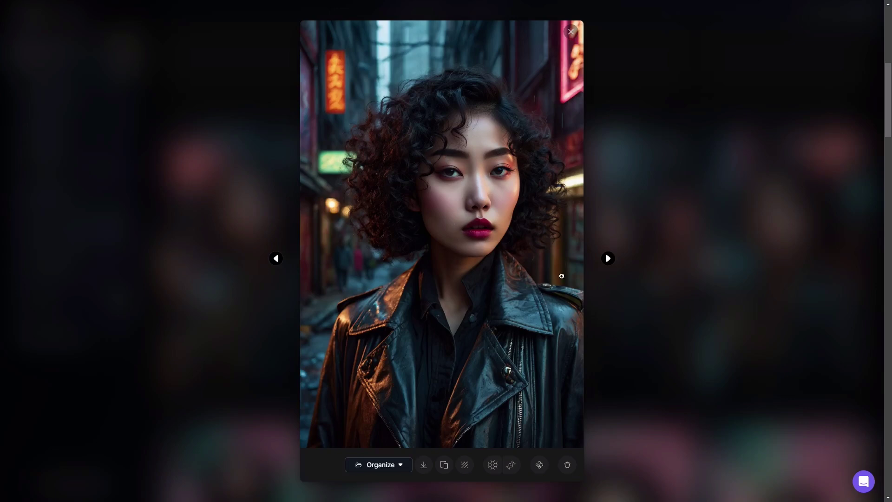
{"action": "left_click", "coordinate": [609, 259]}
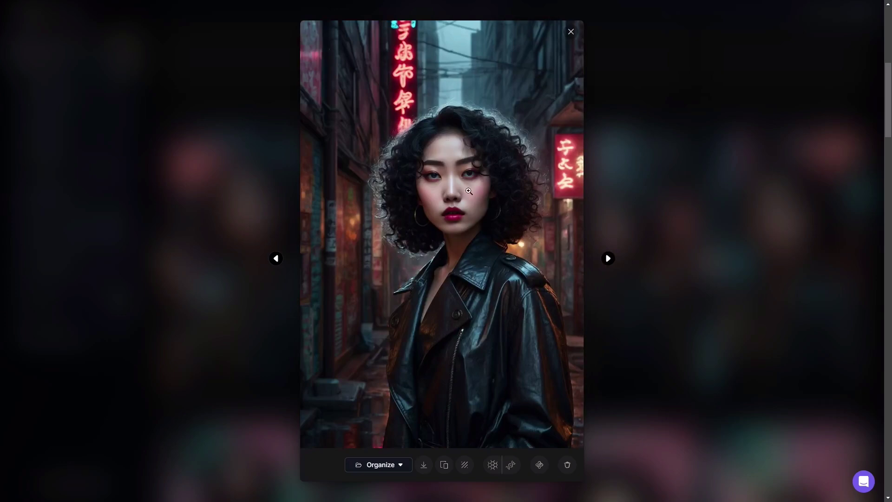
{"action": "left_click", "coordinate": [608, 259]}
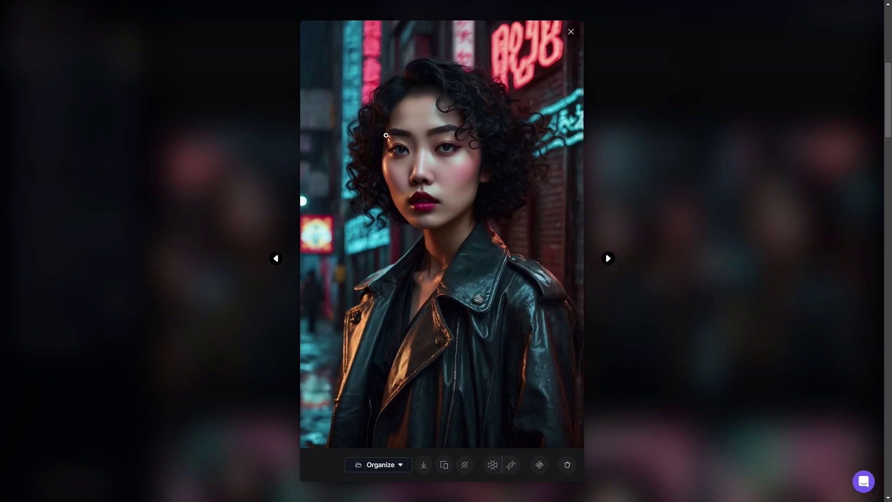
{"action": "left_click", "coordinate": [608, 258]}
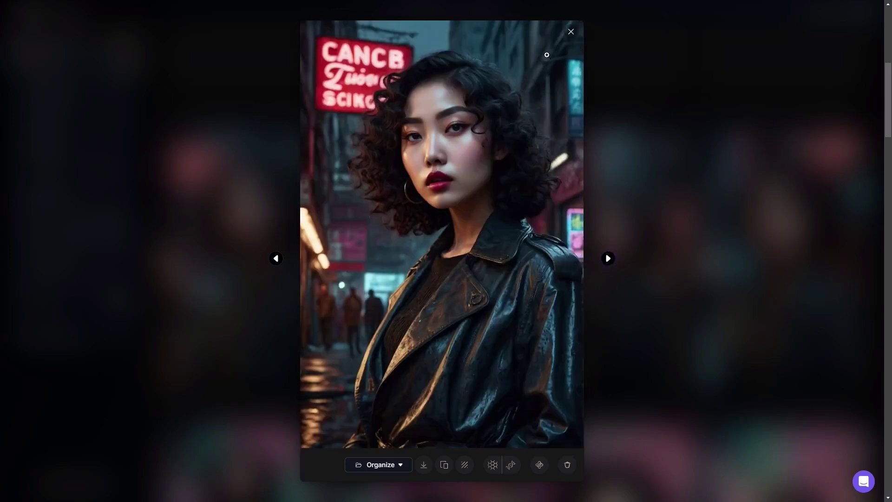
{"action": "left_click", "coordinate": [572, 32]}
{"action": "scroll", "coordinate": [420, 168], "scroll_direction": "down", "scroll_amount": 2}
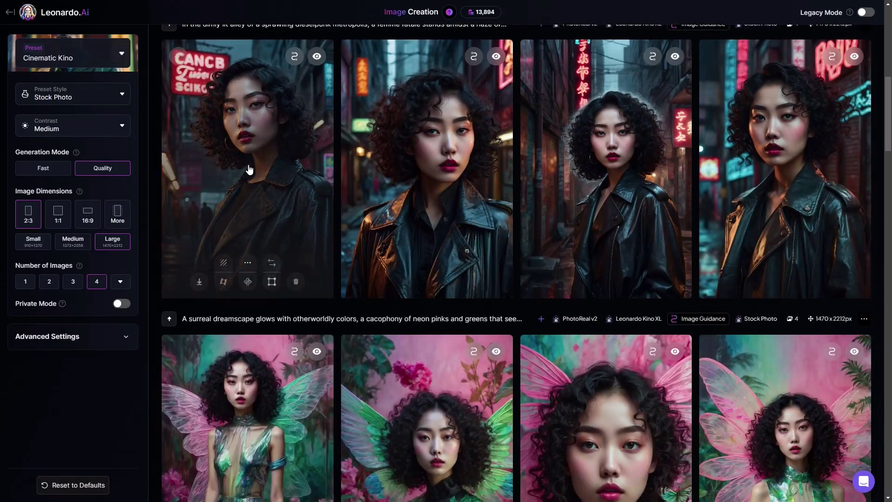
- Scroll to the finished golden hooded-cloak portraits and open the first one full-size
{"action": "scroll", "coordinate": [315, 172], "scroll_direction": "down", "scroll_amount": 3}
{"action": "scroll", "coordinate": [497, 354], "scroll_direction": "up", "scroll_amount": 6}
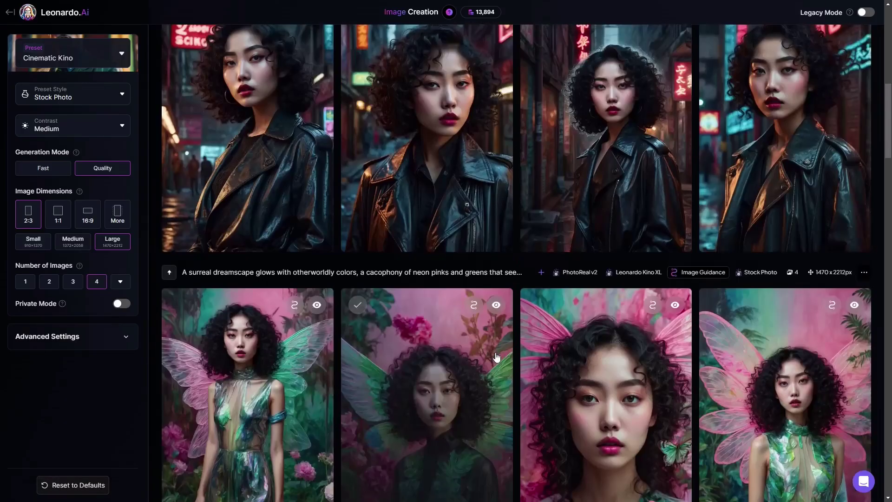
{"action": "scroll", "coordinate": [497, 354], "scroll_direction": "up", "scroll_amount": 6}
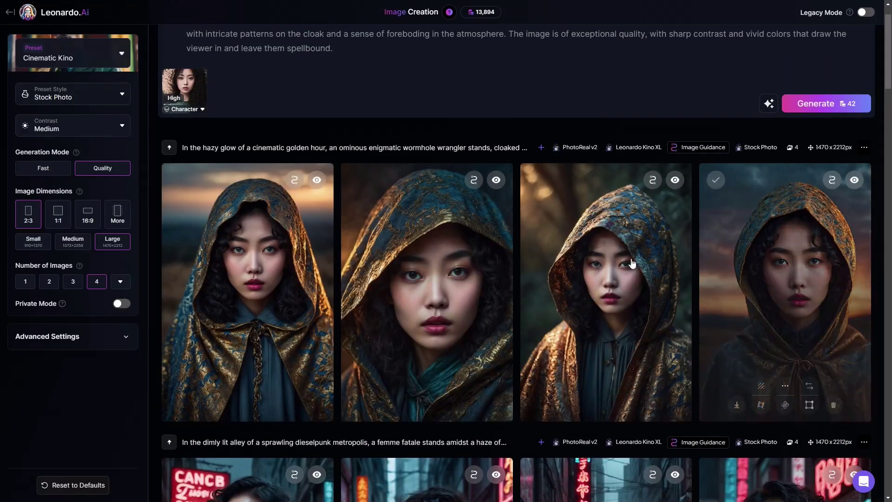
{"action": "scroll", "coordinate": [435, 395], "scroll_direction": "down", "scroll_amount": 1}
{"action": "scroll", "coordinate": [238, 244], "scroll_direction": "up", "scroll_amount": 1}
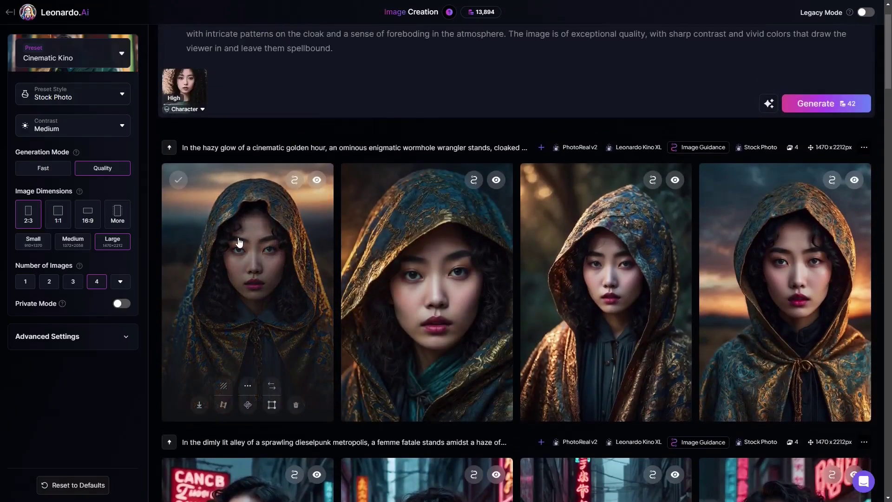
{"action": "left_click", "coordinate": [239, 242]}
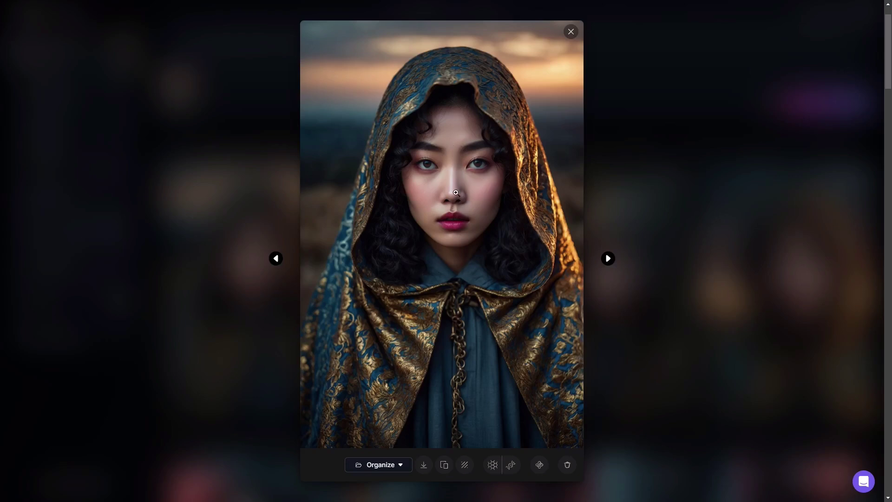
{"action": "left_click", "coordinate": [608, 258]}
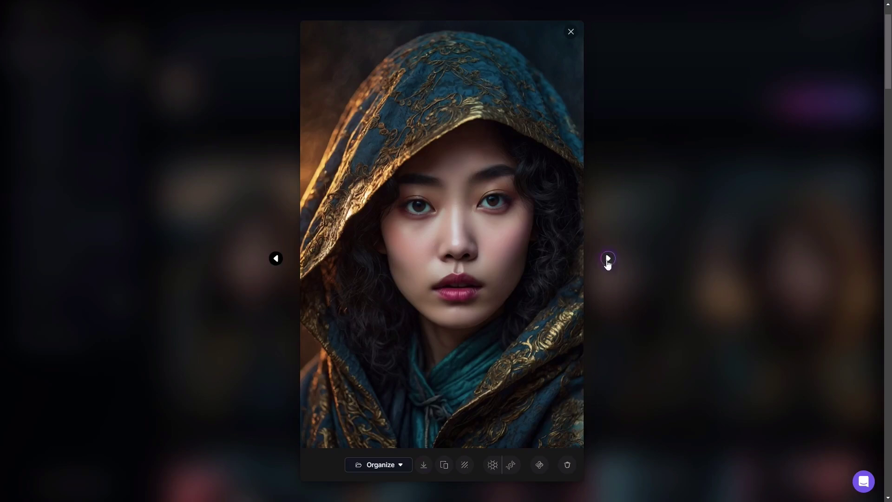
{"action": "left_click", "coordinate": [609, 259]}
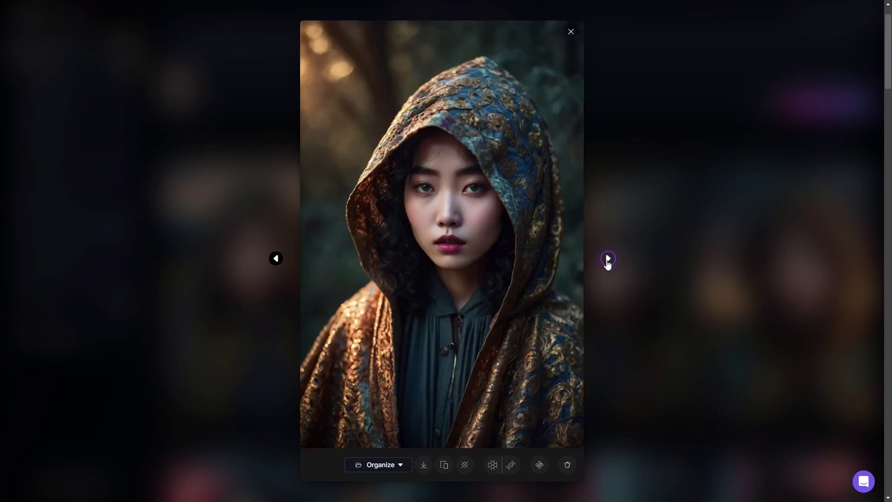
{"action": "left_click", "coordinate": [609, 259]}
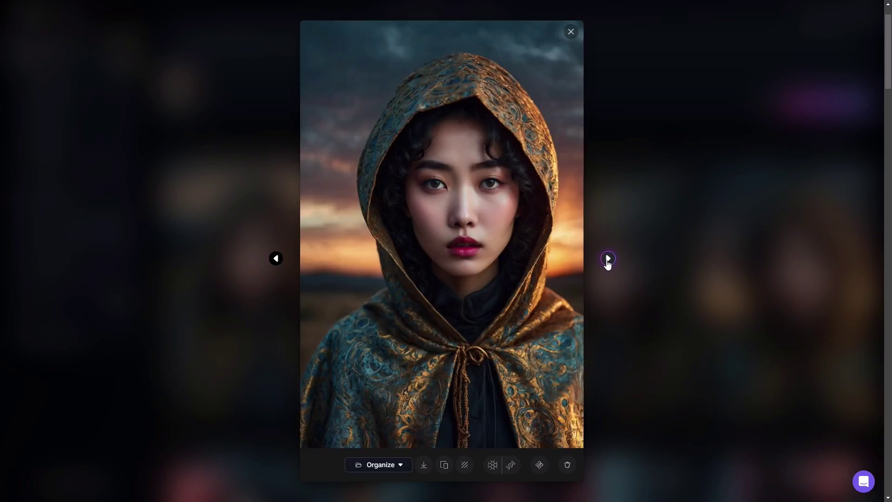
{"action": "left_click", "coordinate": [571, 32]}
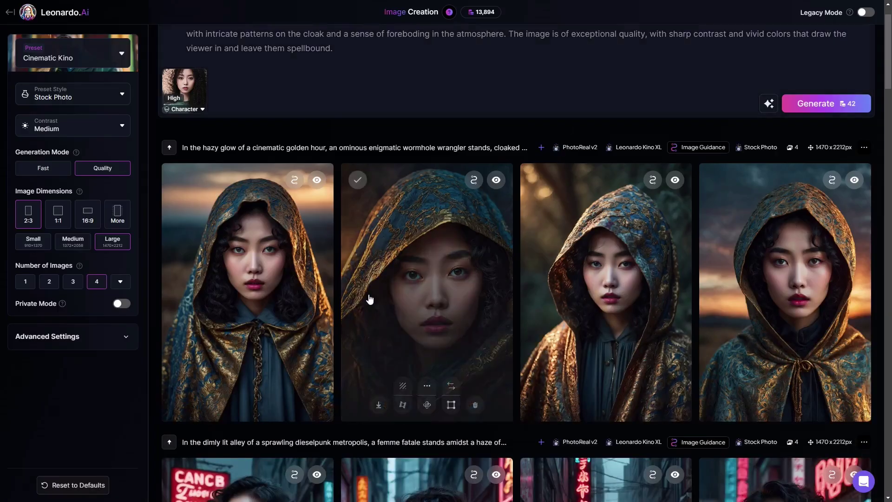
- Scroll down past the dieselpunk, fairy and ghostly-specter rows to the steampunk-gear portraits
{"action": "scroll", "coordinate": [338, 274], "scroll_direction": "down", "scroll_amount": 12}
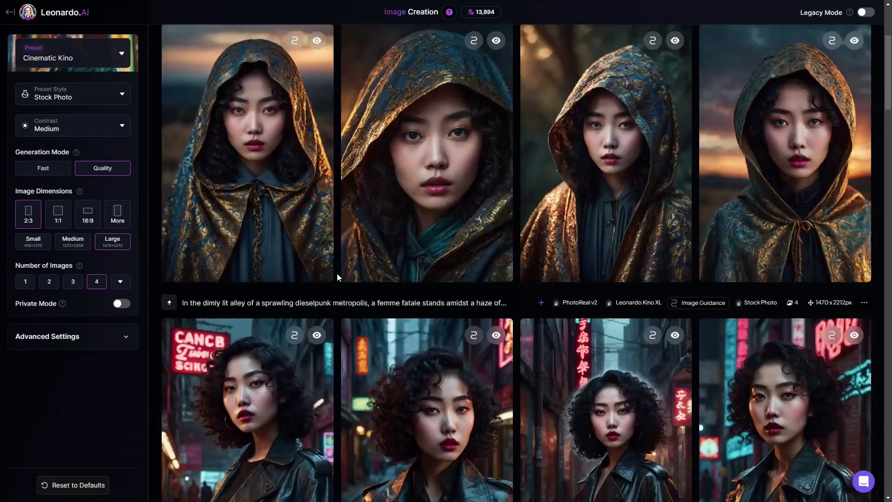
{"action": "scroll", "coordinate": [337, 277], "scroll_direction": "up", "scroll_amount": 8}
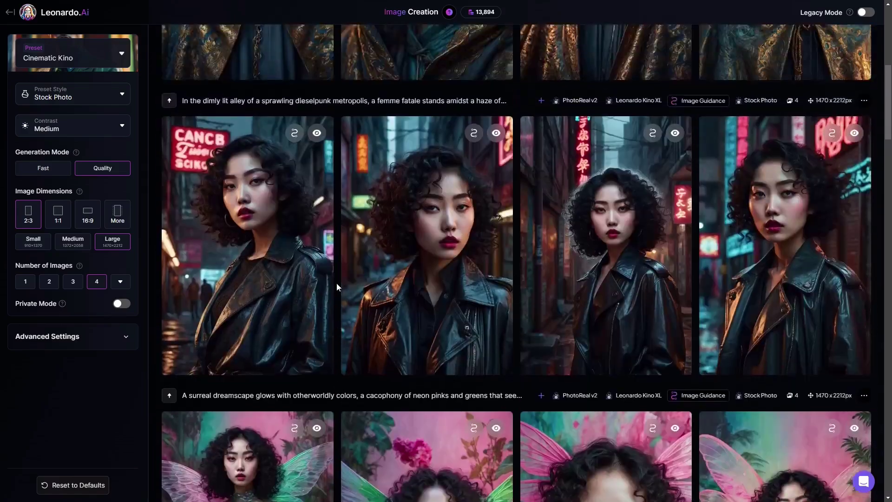
{"action": "scroll", "coordinate": [337, 284], "scroll_direction": "up", "scroll_amount": 5}
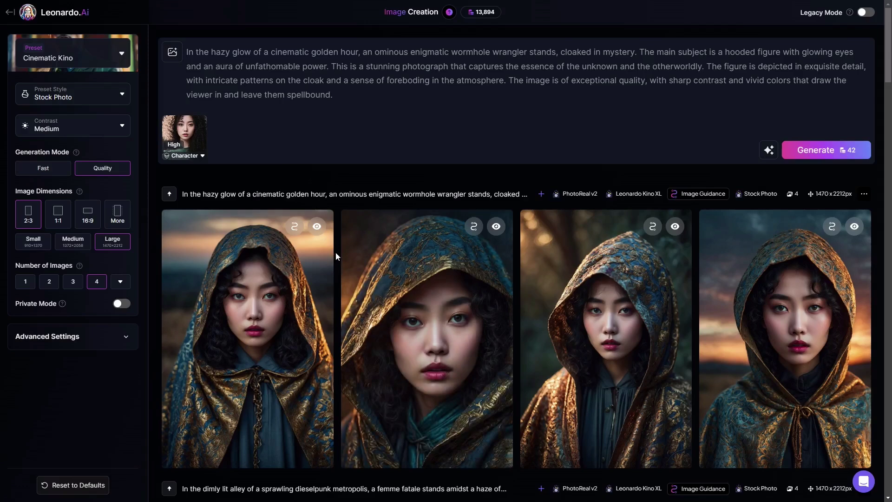
{"action": "scroll", "coordinate": [336, 252], "scroll_direction": "down", "scroll_amount": 2}
{"action": "scroll", "coordinate": [336, 252], "scroll_direction": "down", "scroll_amount": 6}
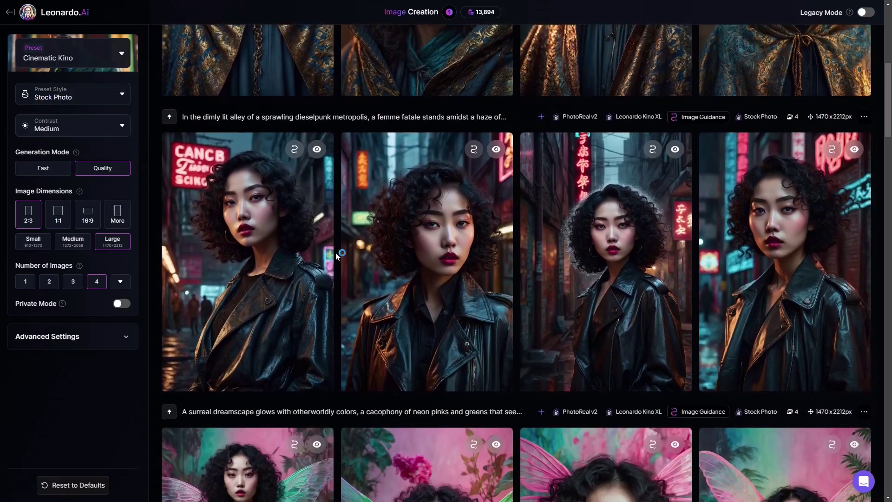
{"action": "scroll", "coordinate": [336, 252], "scroll_direction": "down", "scroll_amount": 7}
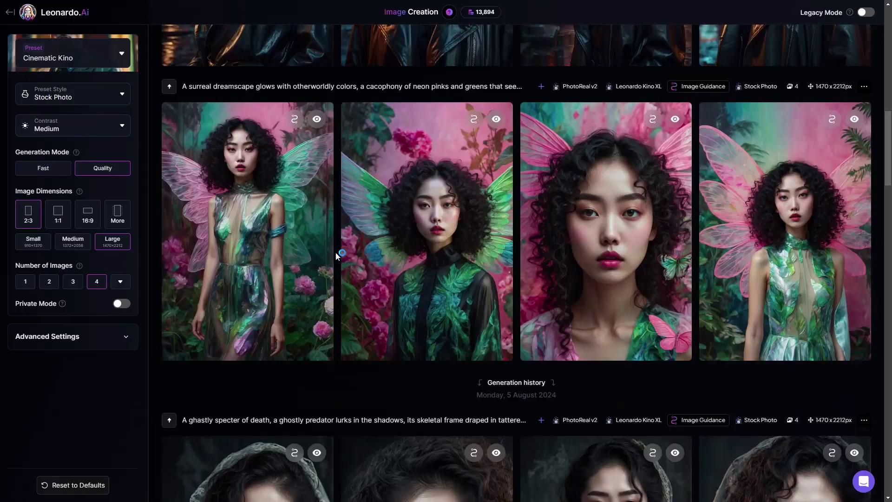
{"action": "scroll", "coordinate": [336, 252], "scroll_direction": "down", "scroll_amount": 14}
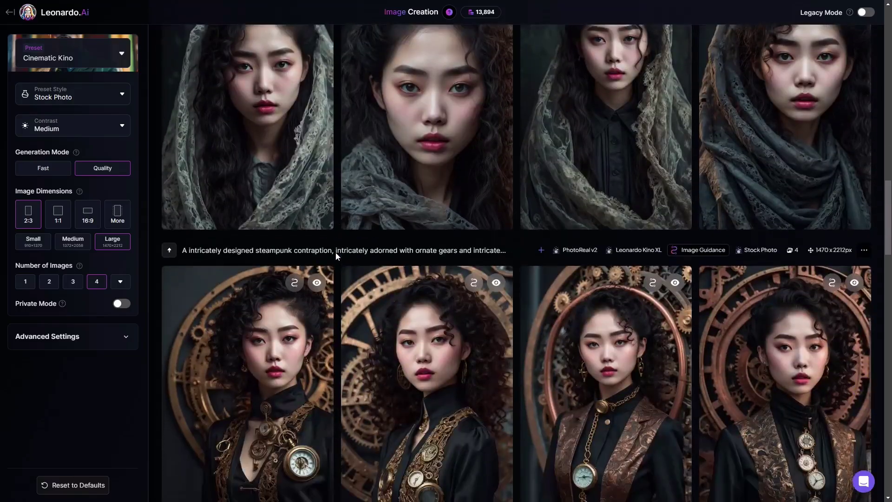